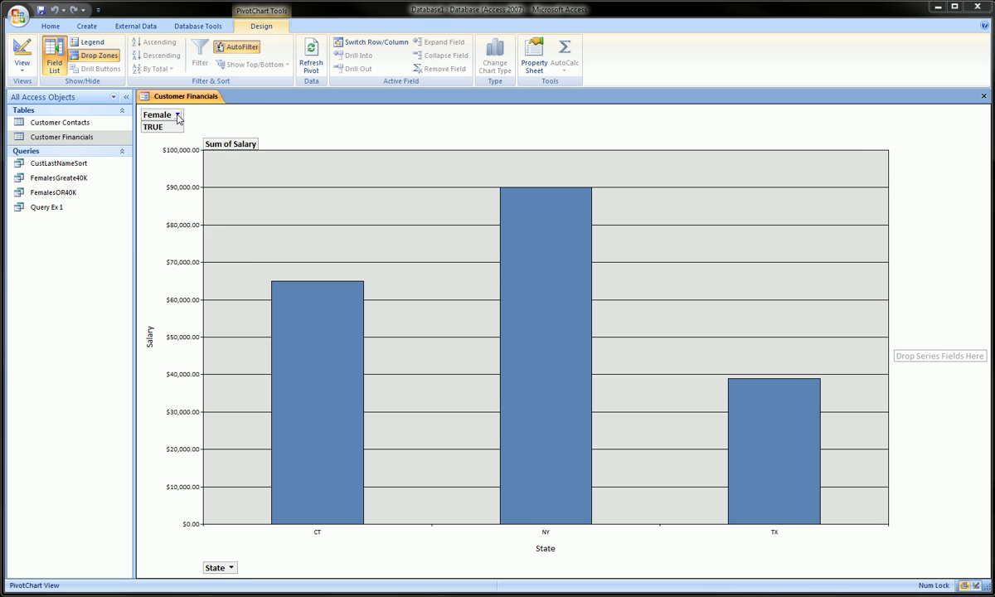
Check the Female filter choices, then show the Chart Field List beside the salary-by-state chart
click(177, 114)
click(178, 115)
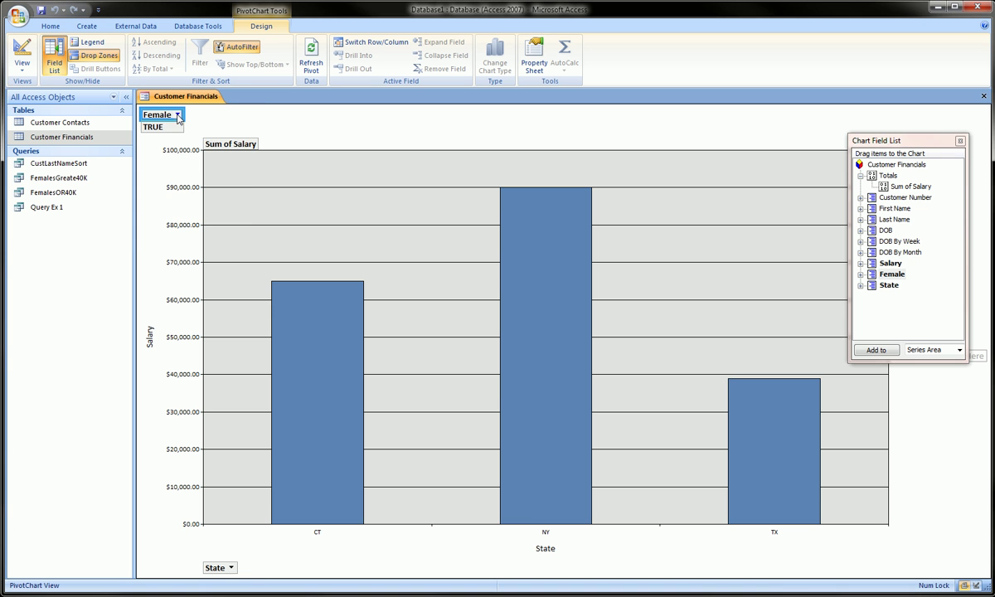
Close the old pivot chart without saving its changes
click(984, 96)
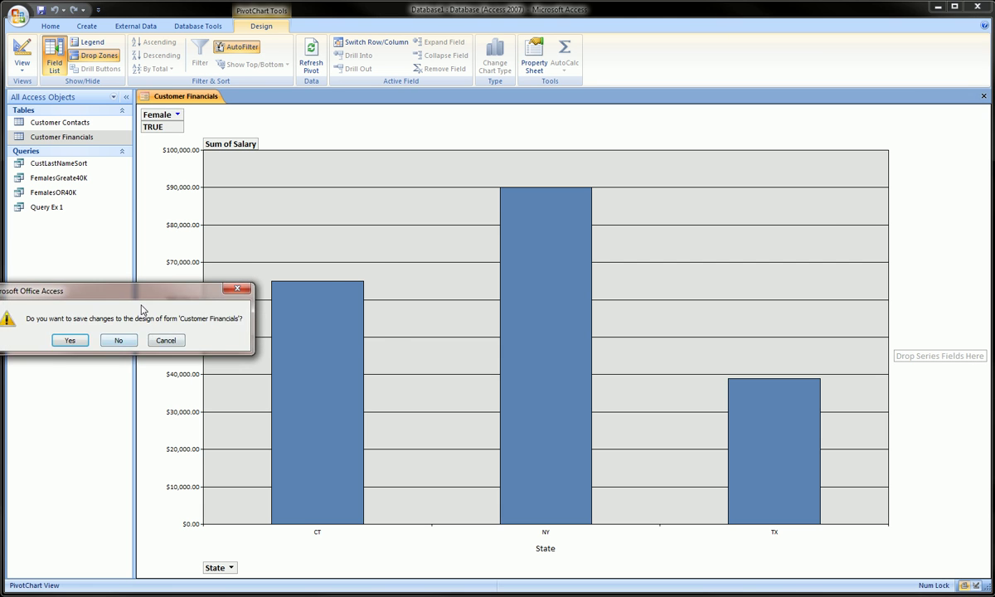
drag(135, 286, 295, 280)
click(247, 328)
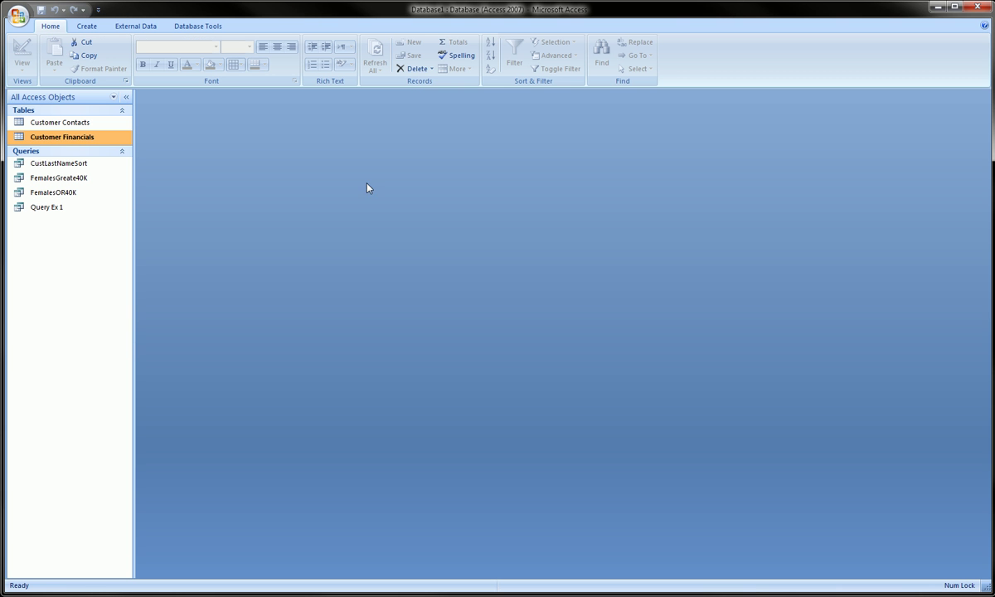
Open the Customer Financials table to look it over, then close it
double_click(79, 137)
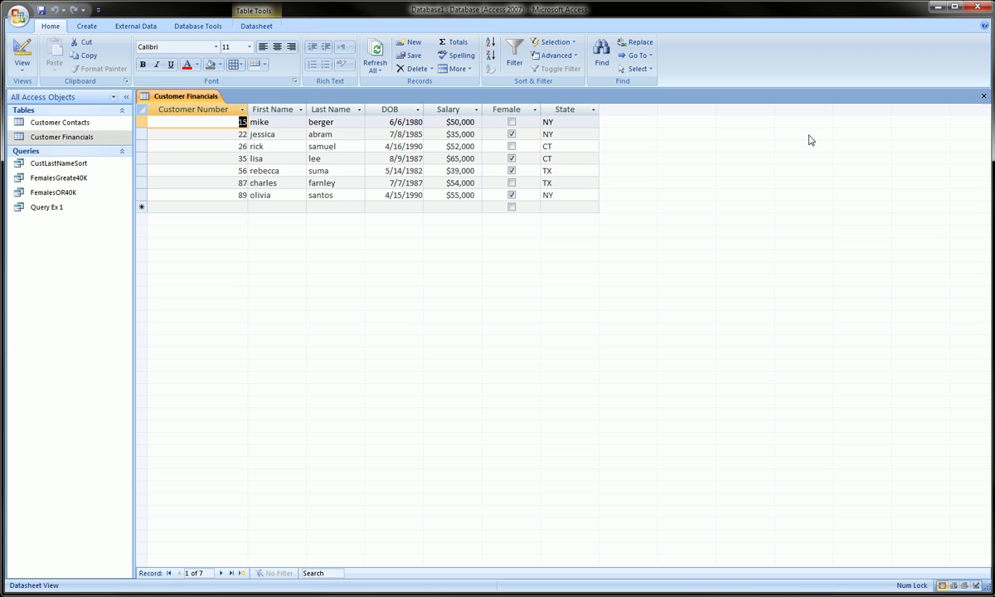
click(983, 96)
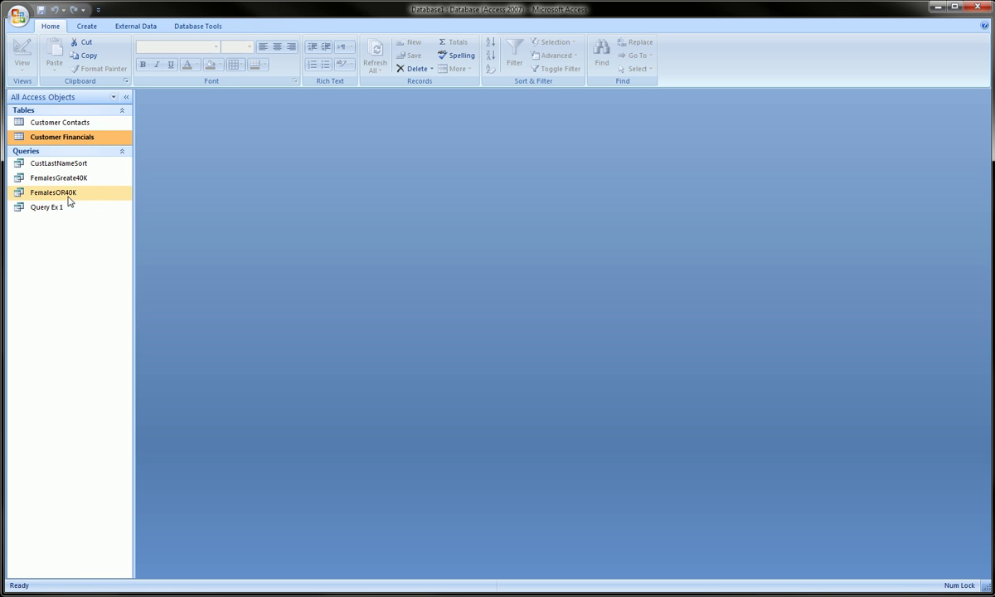
click(91, 28)
Create a new PivotChart from Customer Financials and position its Chart Field List
click(250, 44)
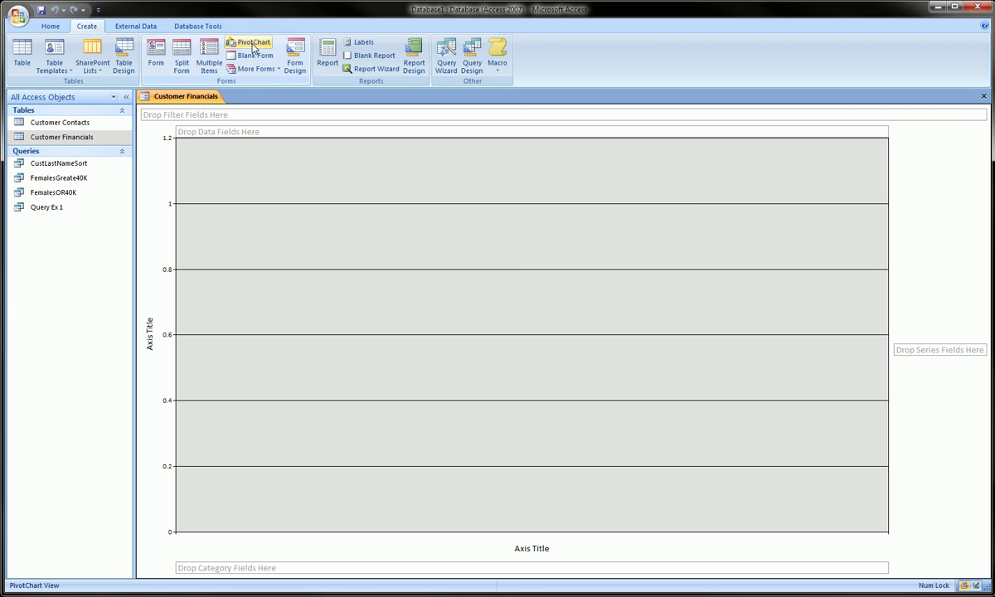
mouse_move(875, 141)
mouse_down()
mouse_move(687, 210)
mouse_move(492, 263)
mouse_move(595, 477)
mouse_move(414, 278)
mouse_move(472, 224)
mouse_up()
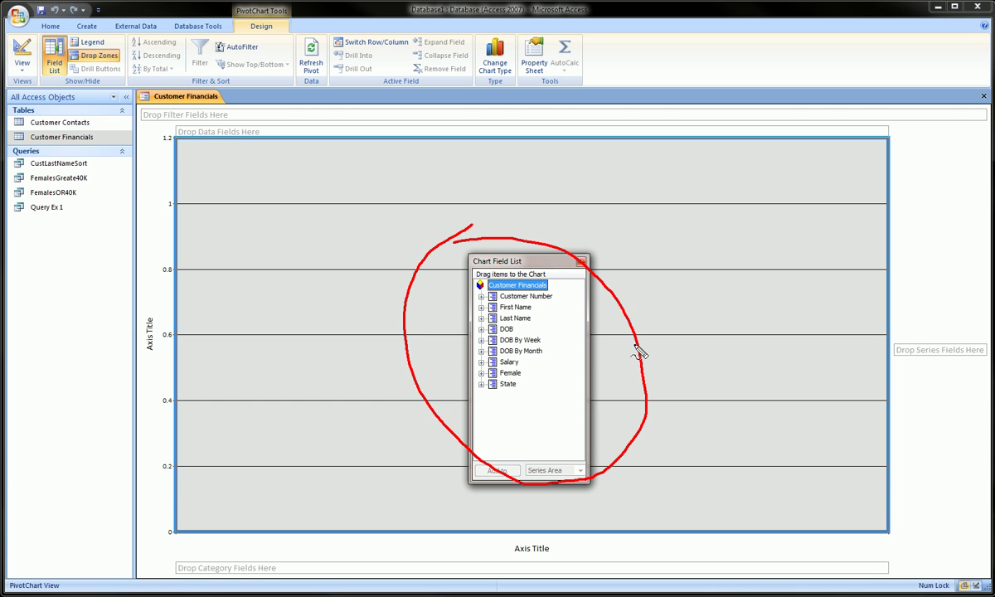
key(Escape)
drag(500, 260, 860, 257)
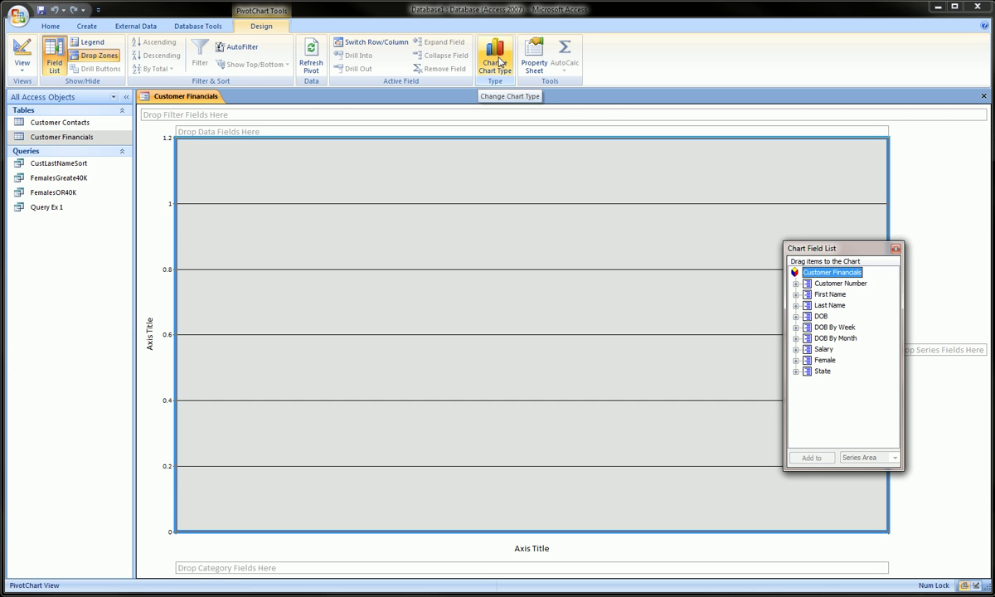
mouse_move(448, 46)
mouse_down()
mouse_move(477, 35)
mouse_move(447, 20)
mouse_up()
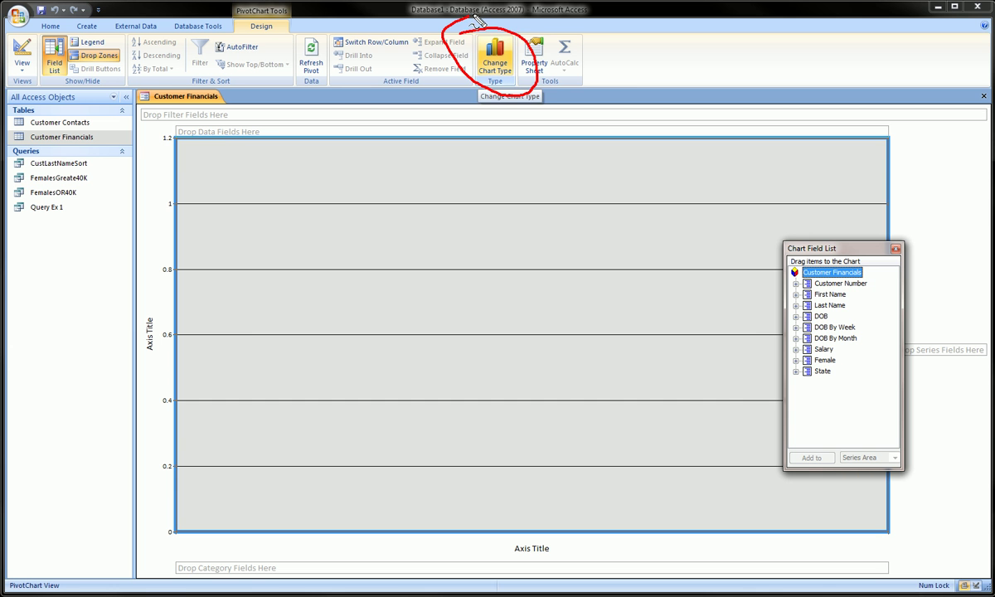
Preview the Bar, Line, SmoothLine, Pie, XY (Scatter) and Area chart types
click(495, 59)
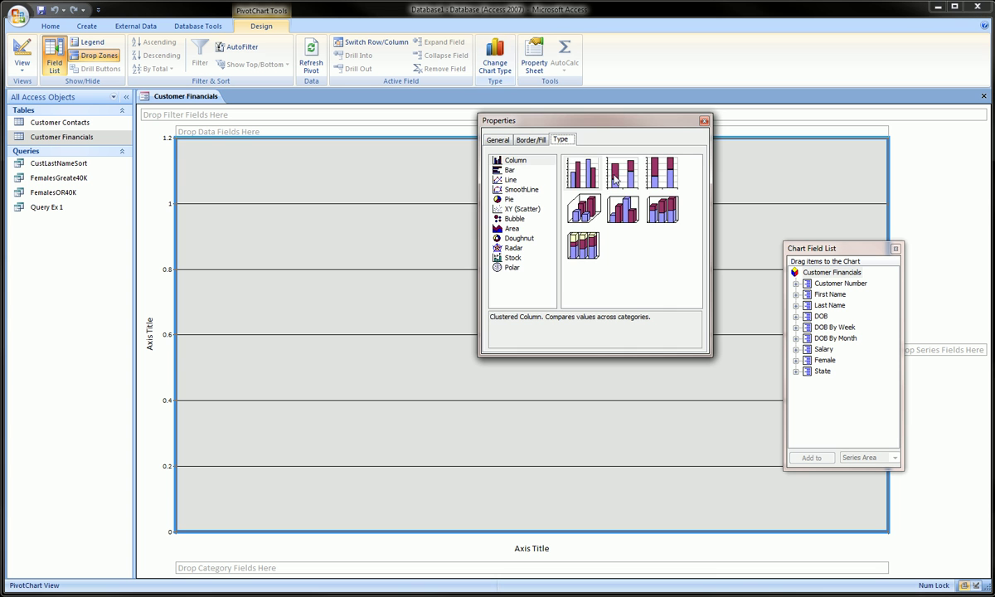
click(509, 170)
click(510, 180)
click(512, 190)
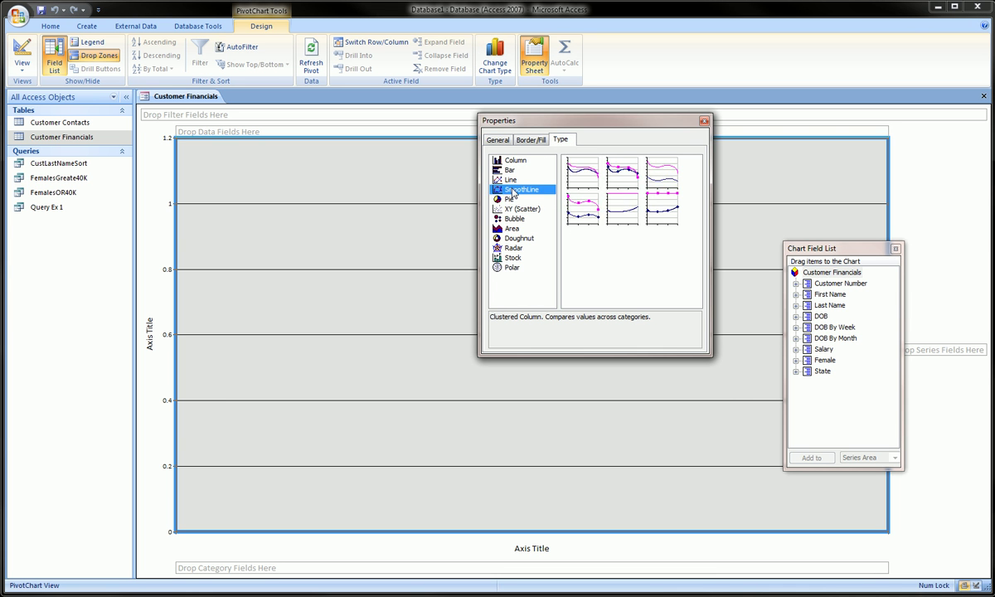
click(512, 200)
click(514, 209)
click(513, 229)
click(514, 209)
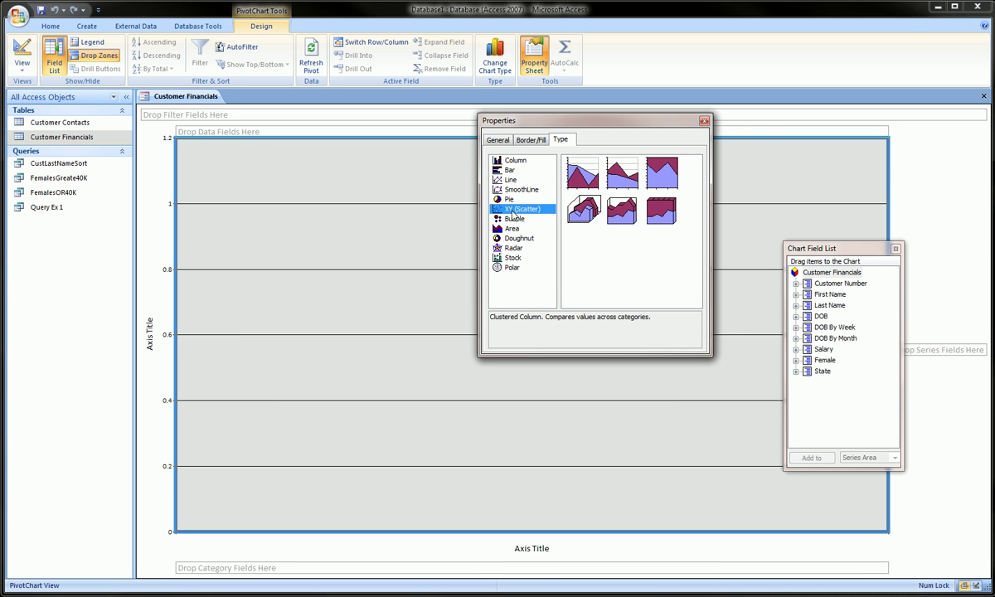
click(512, 200)
click(513, 191)
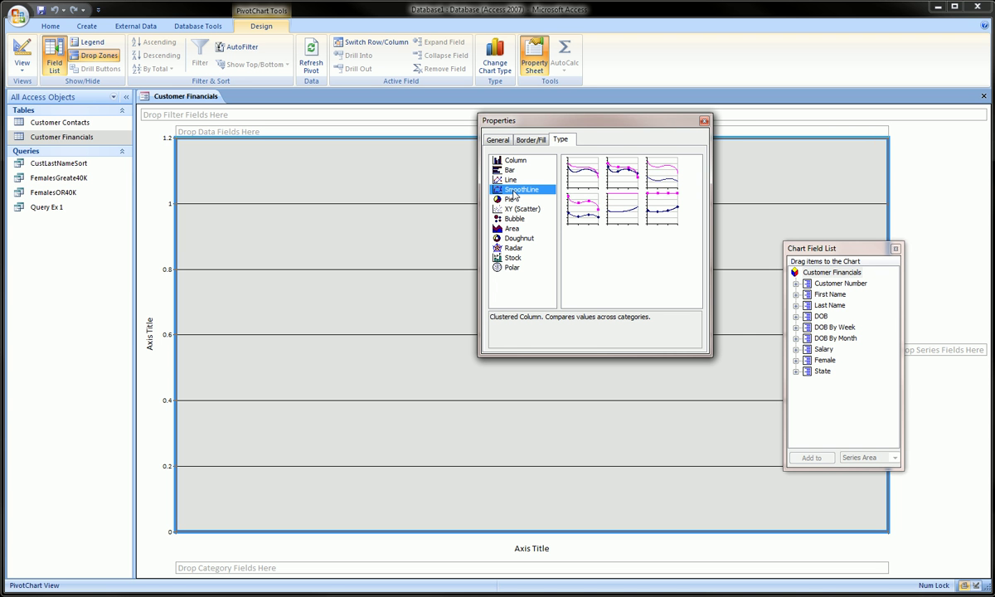
Set the chart type to Pie with the plain pie subtype
click(508, 161)
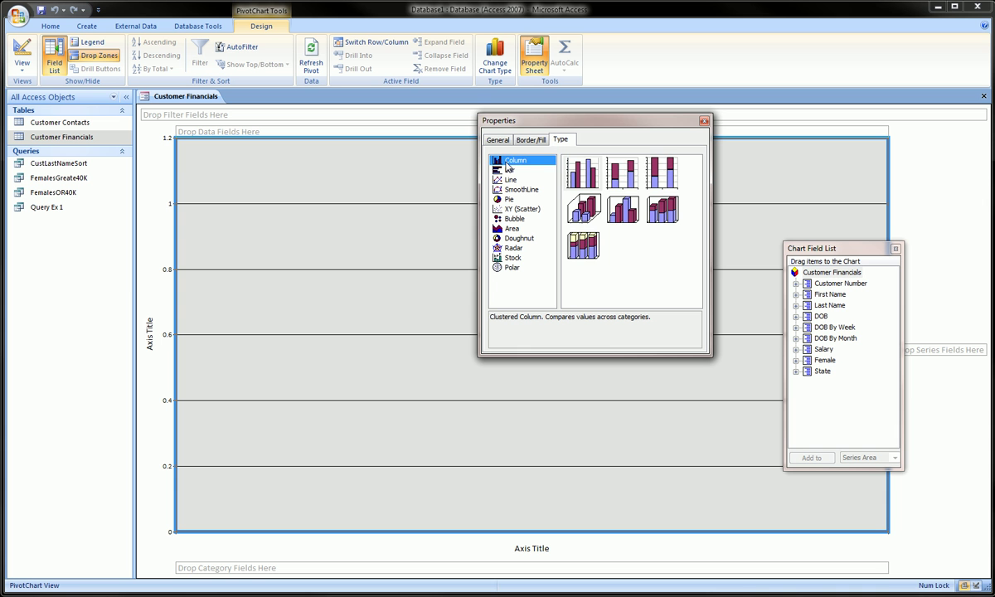
click(508, 170)
click(510, 162)
click(507, 200)
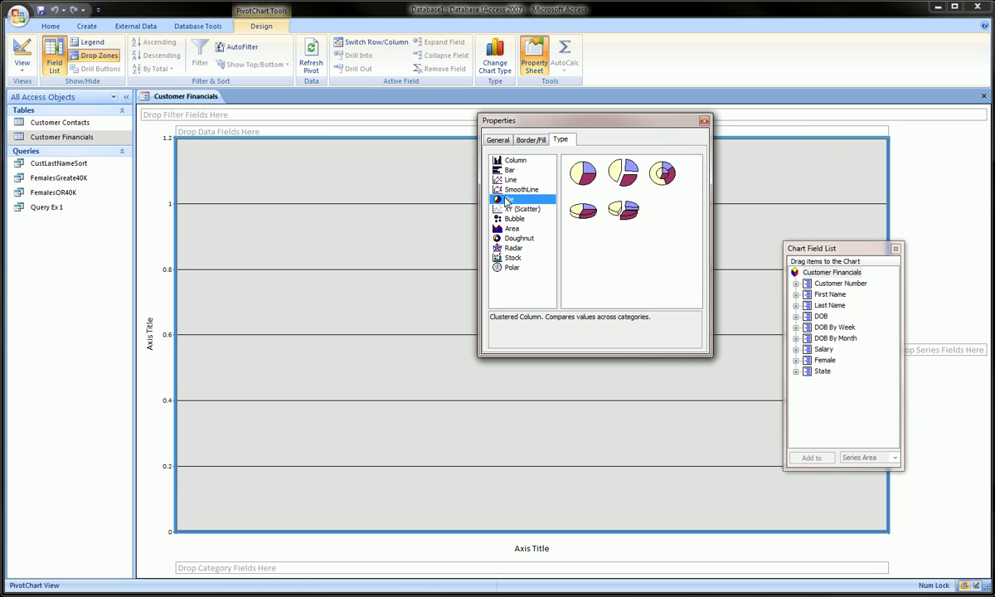
click(582, 175)
click(583, 176)
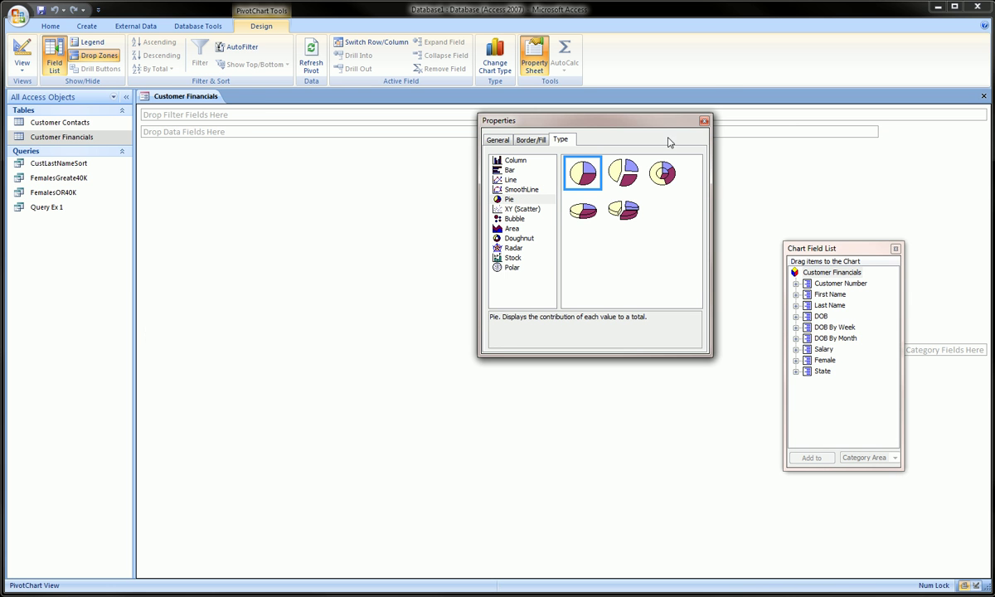
Close the chart properties and drop Salary in as the pie's data field
click(704, 122)
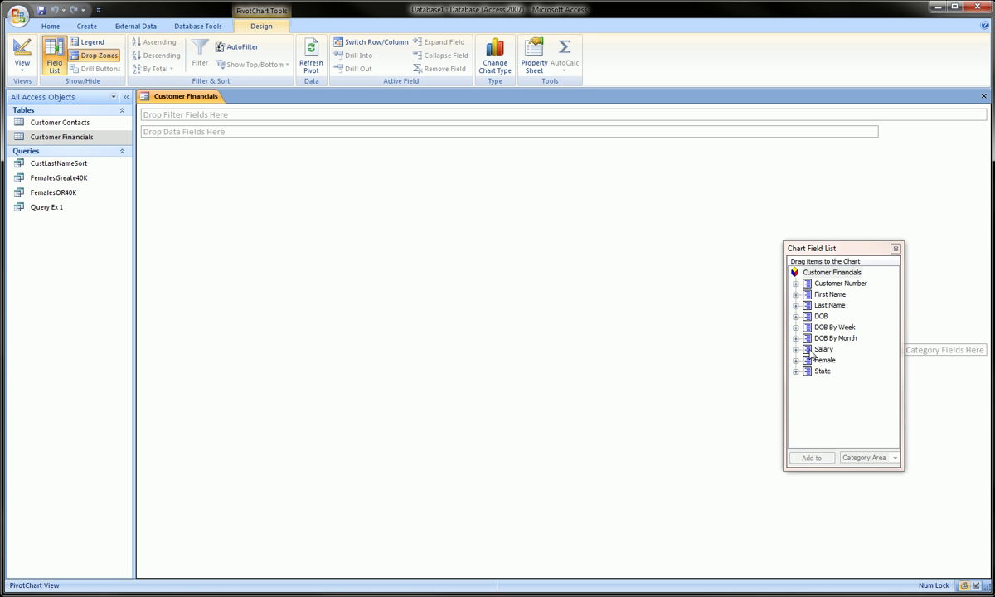
drag(826, 248, 744, 250)
click(468, 260)
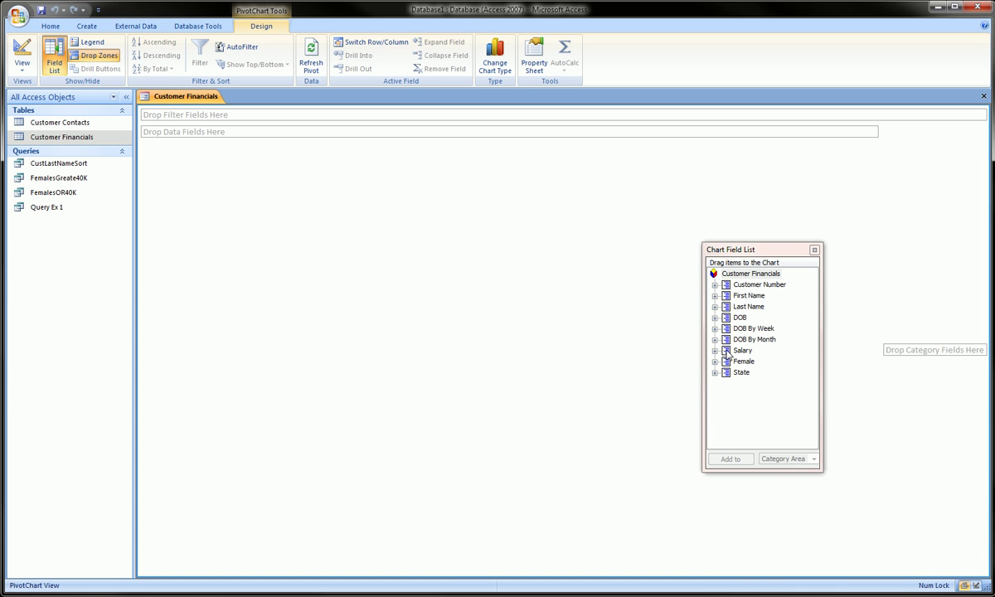
drag(729, 354, 237, 134)
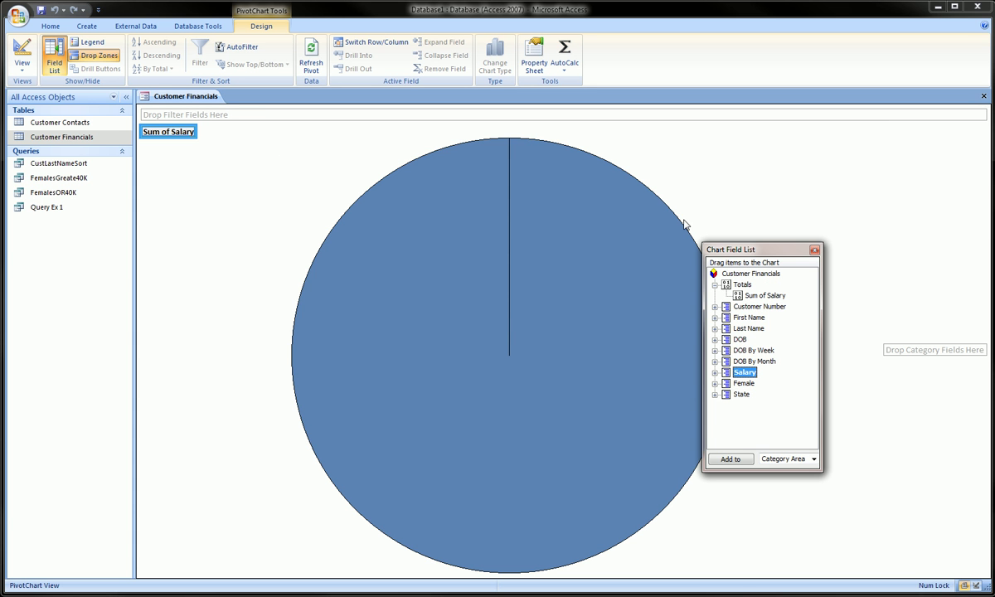
mouse_move(539, 240)
Add State as the category field, giving CT, NY and TX slices of Sum of Salary
drag(738, 395, 916, 355)
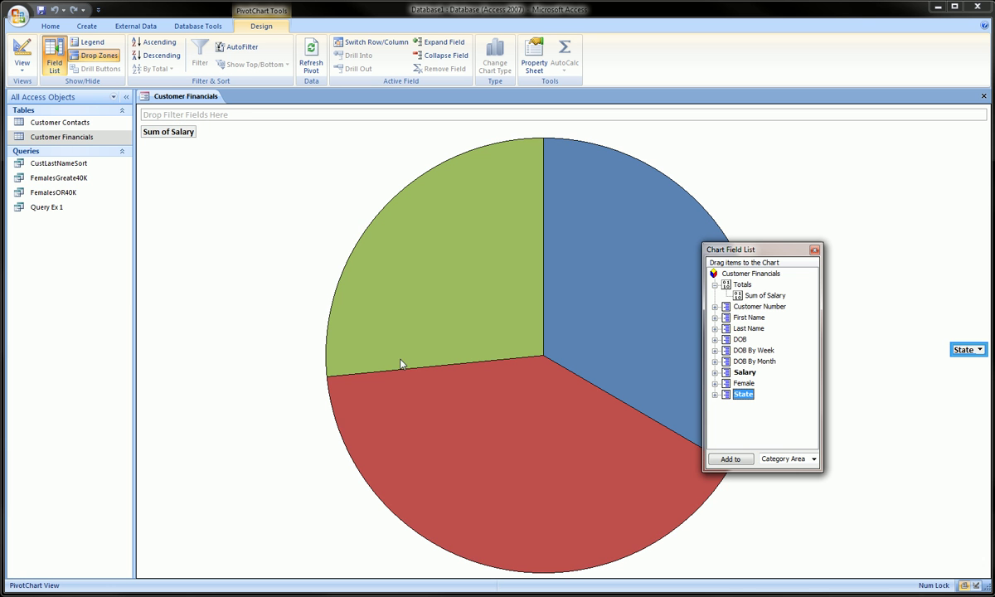
drag(713, 249, 820, 222)
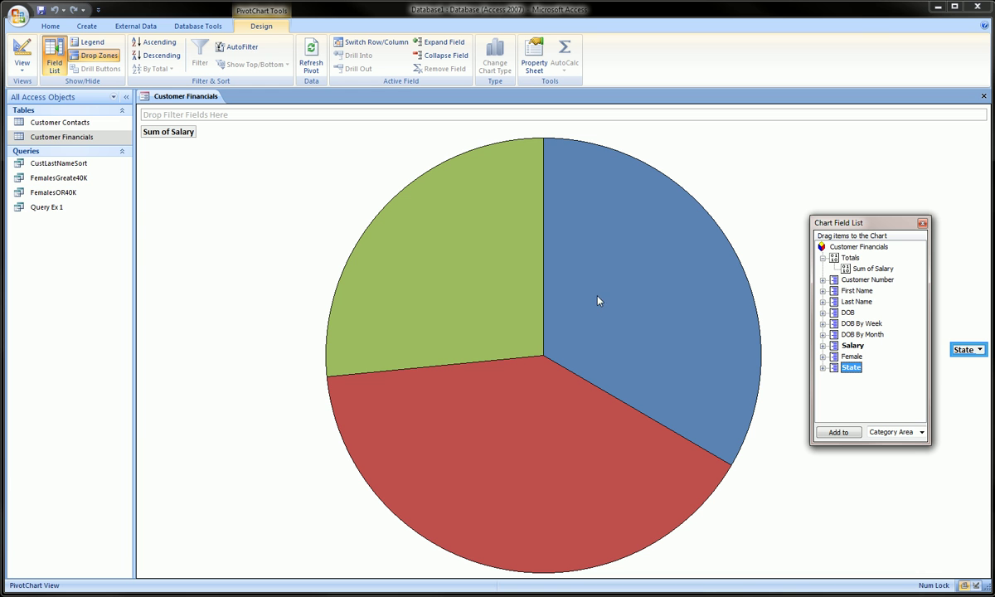
mouse_move(490, 412)
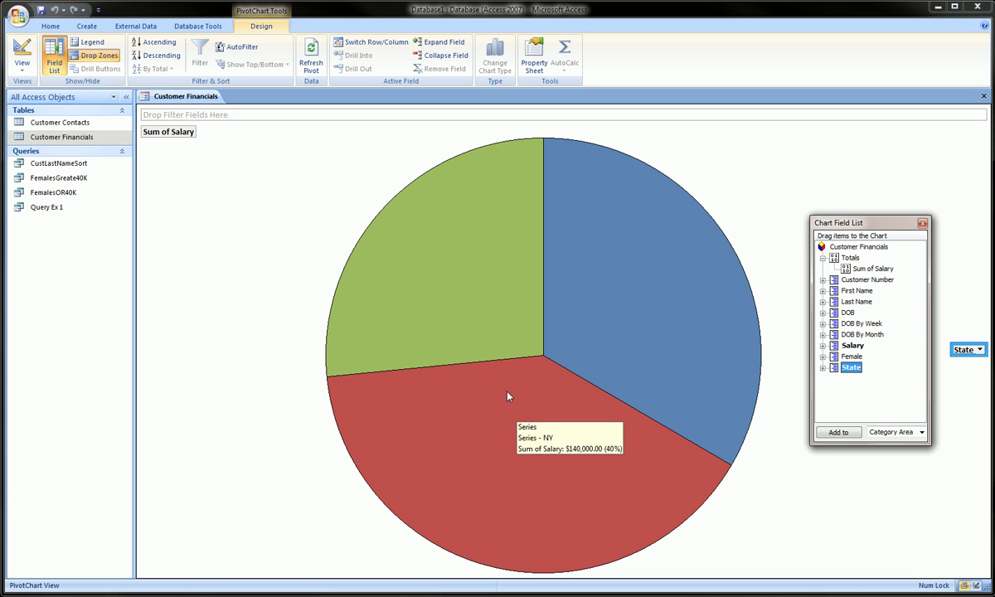
mouse_move(456, 303)
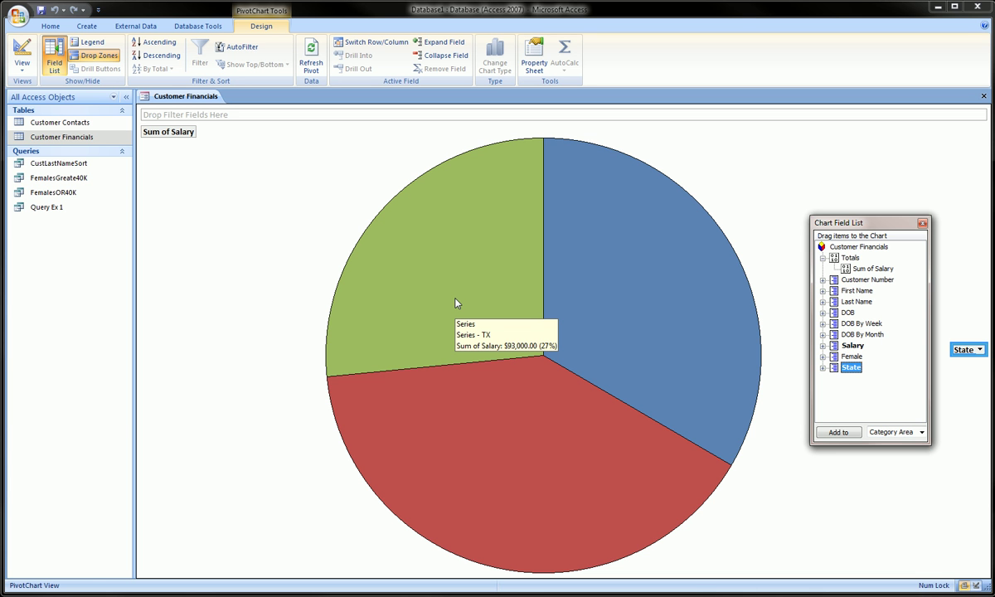
mouse_move(665, 304)
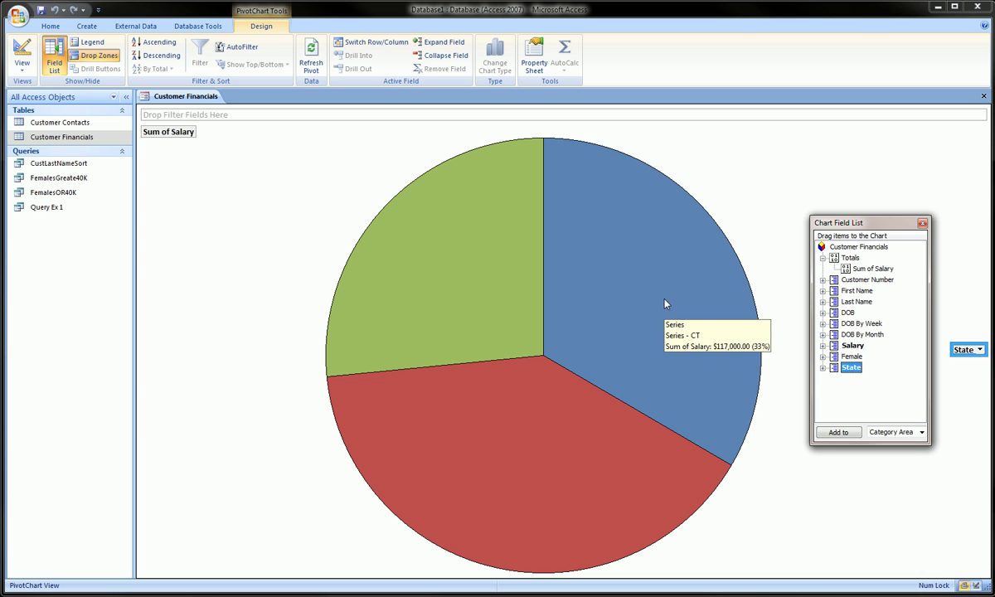
mouse_move(441, 415)
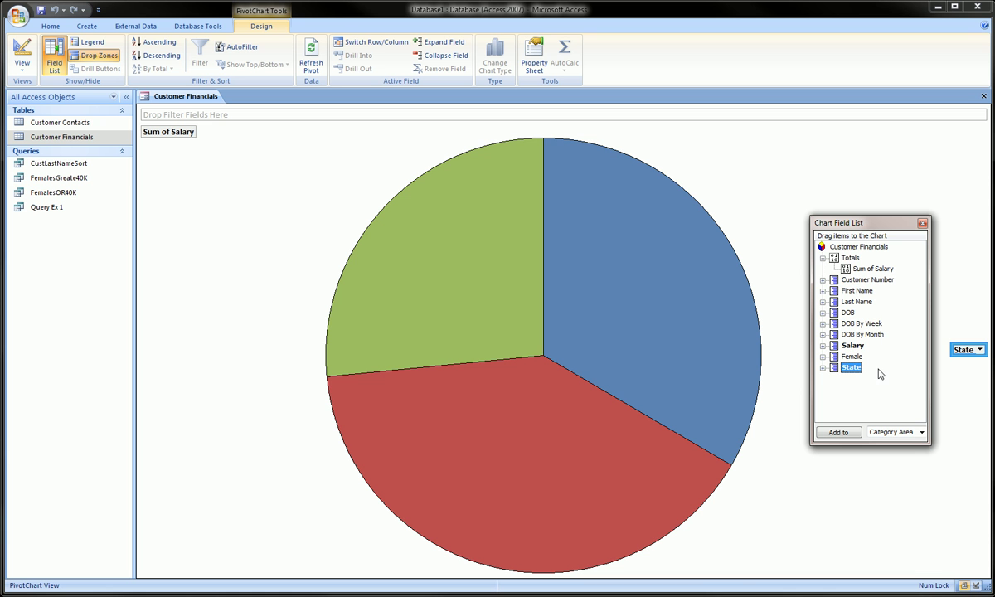
Add Female as a filter field and restrict it to FALSE only
drag(839, 356, 171, 114)
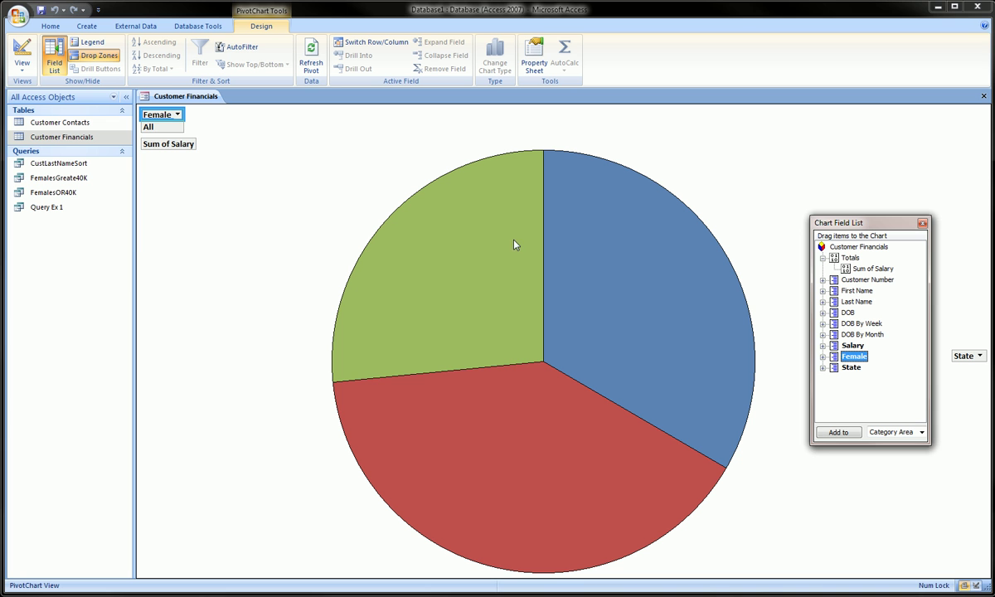
click(178, 115)
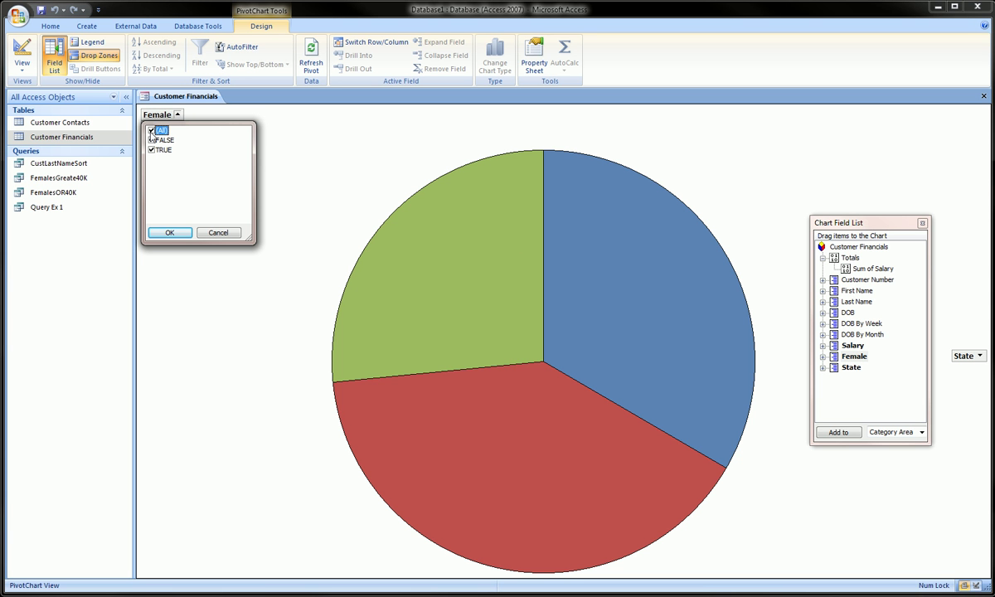
click(151, 131)
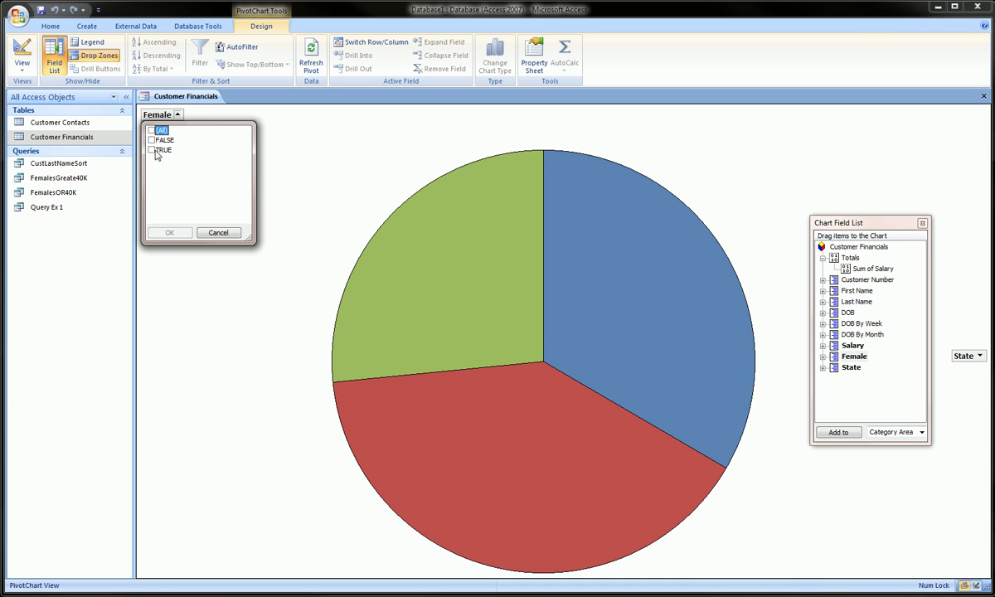
click(150, 140)
click(181, 235)
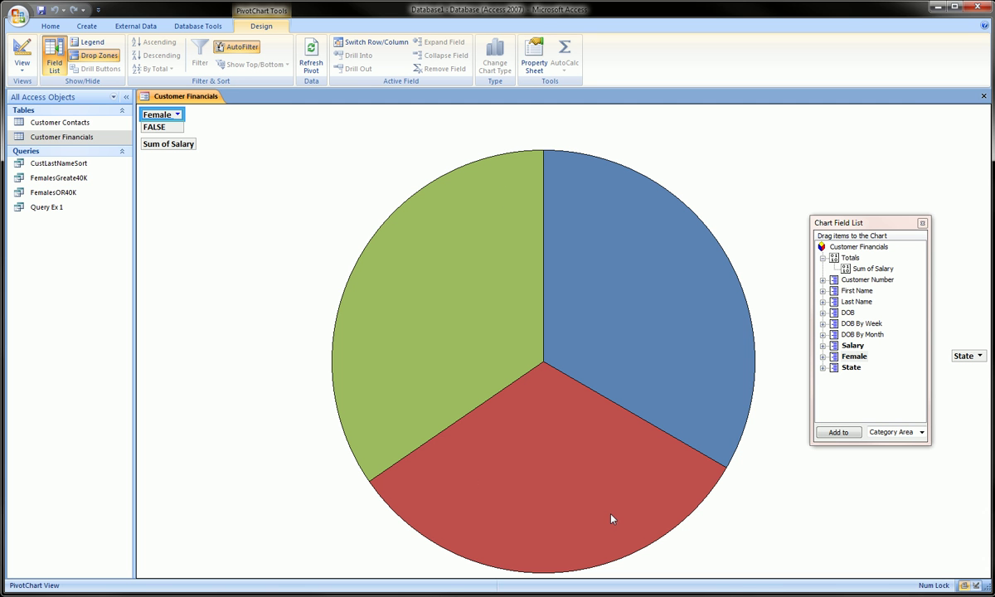
mouse_move(611, 518)
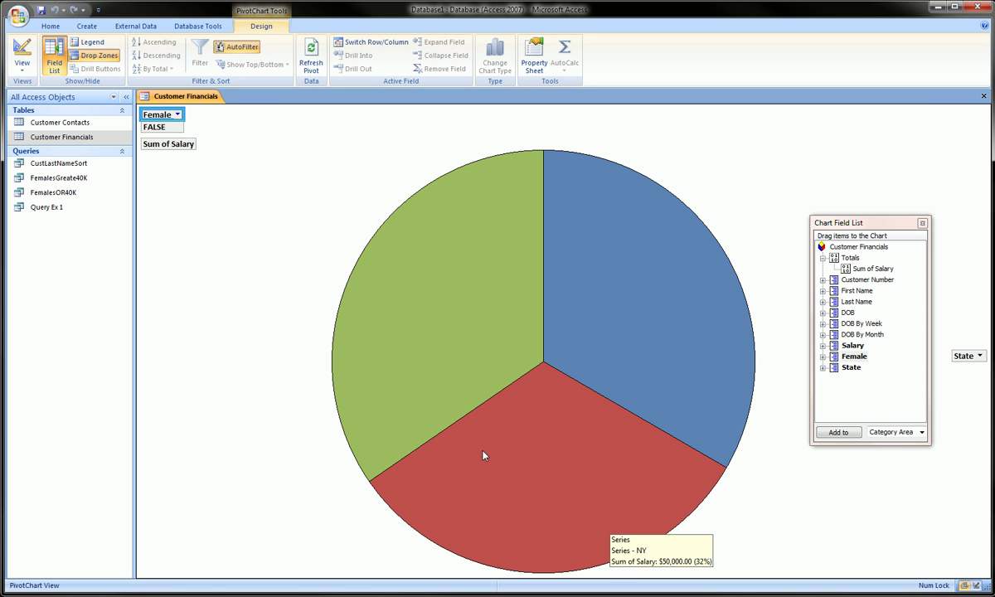
mouse_move(437, 321)
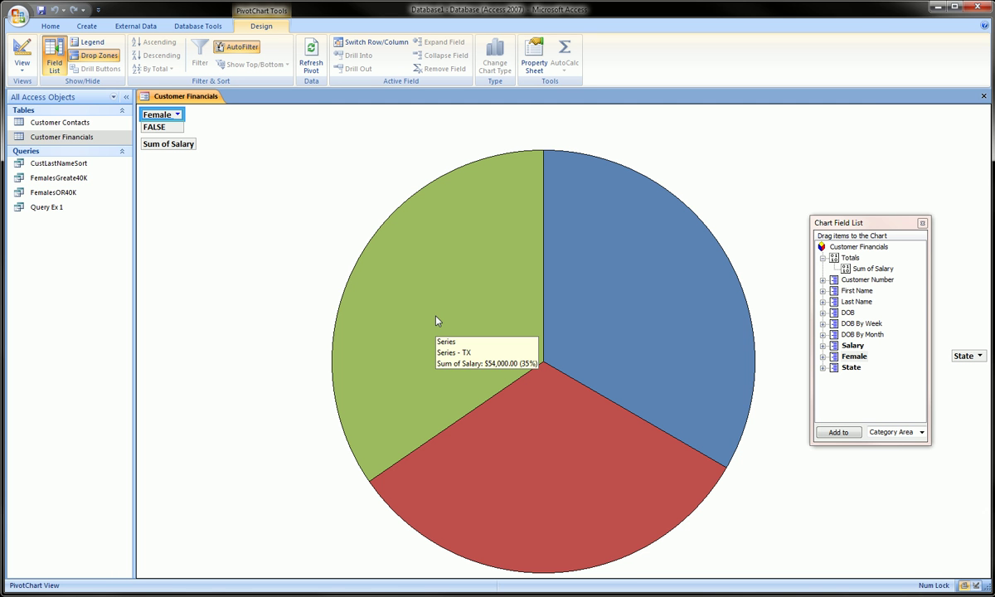
click(437, 321)
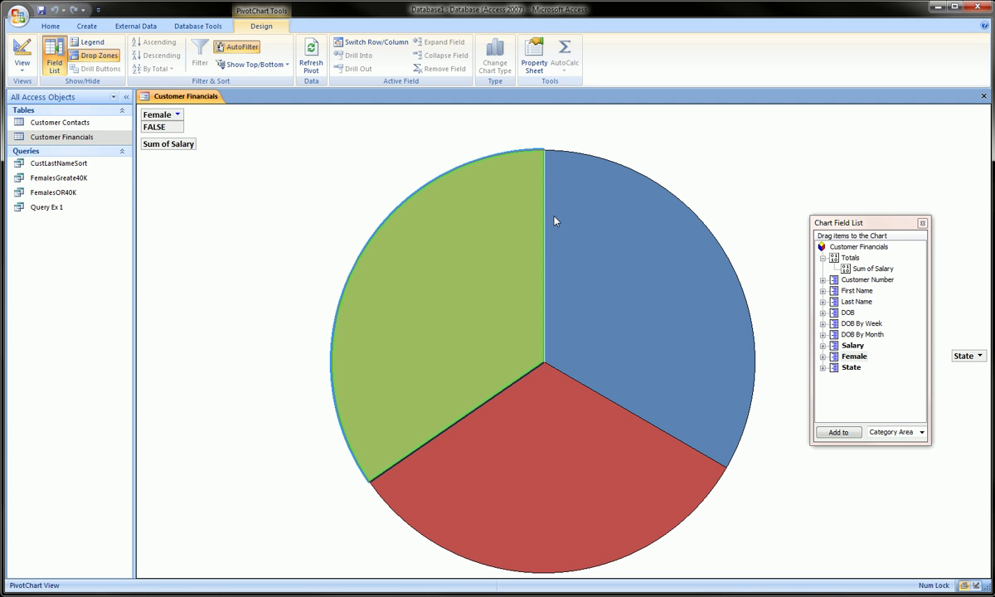
click(309, 202)
Open the chart's Property Sheet and add a title and a legend
click(534, 60)
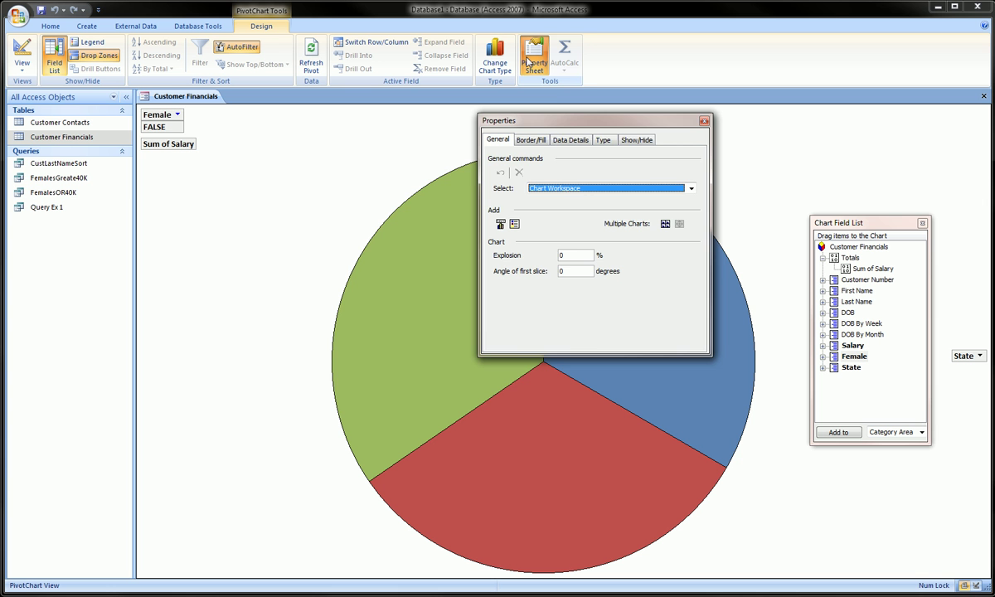
drag(541, 124, 338, 156)
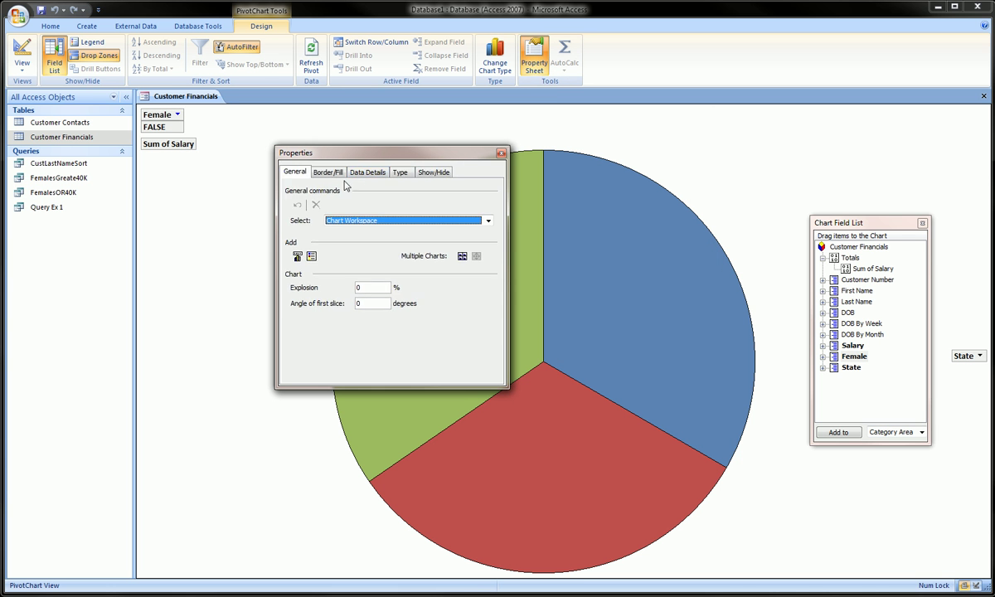
click(367, 172)
click(398, 171)
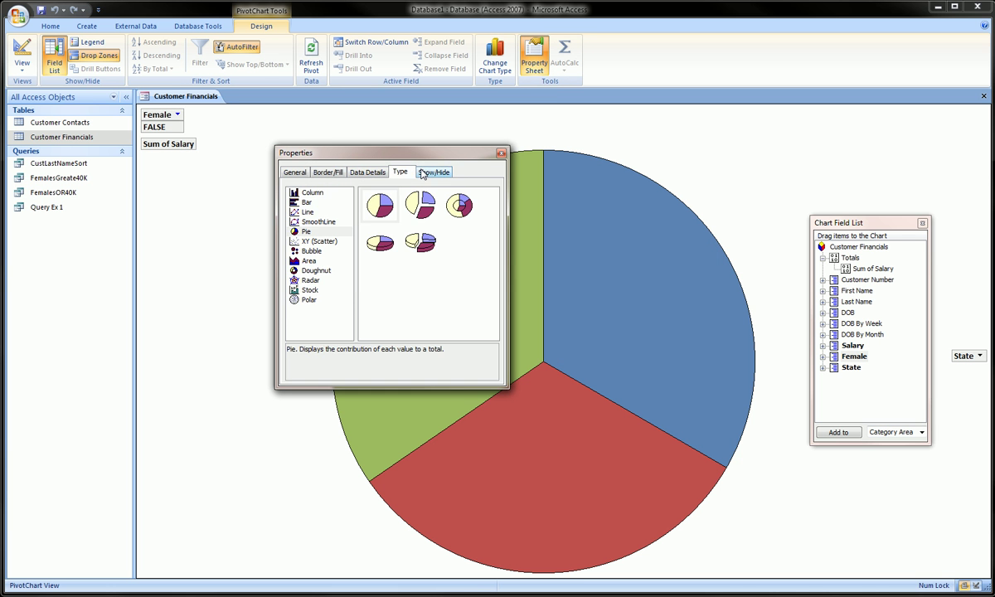
click(430, 173)
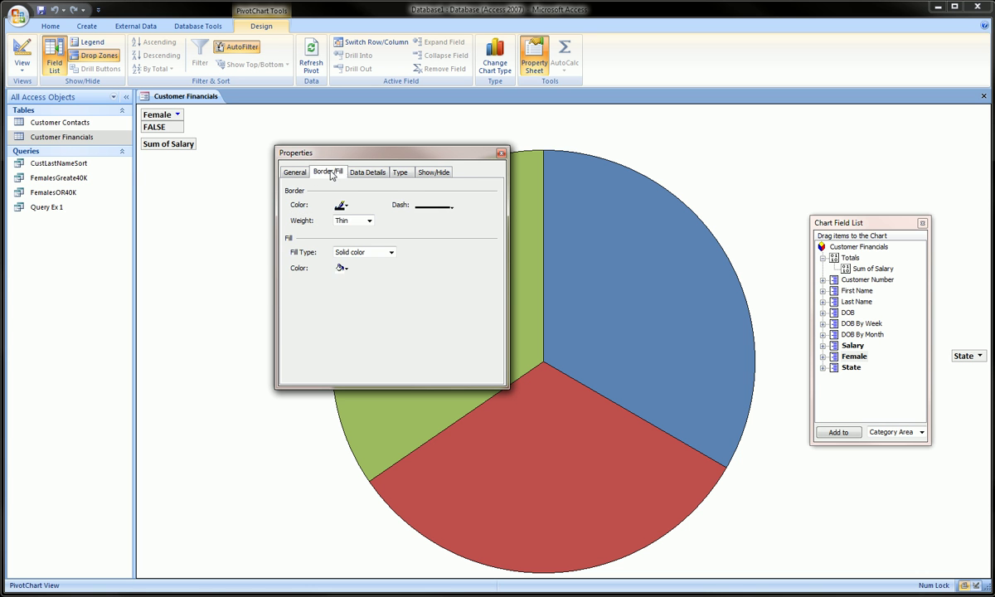
click(287, 170)
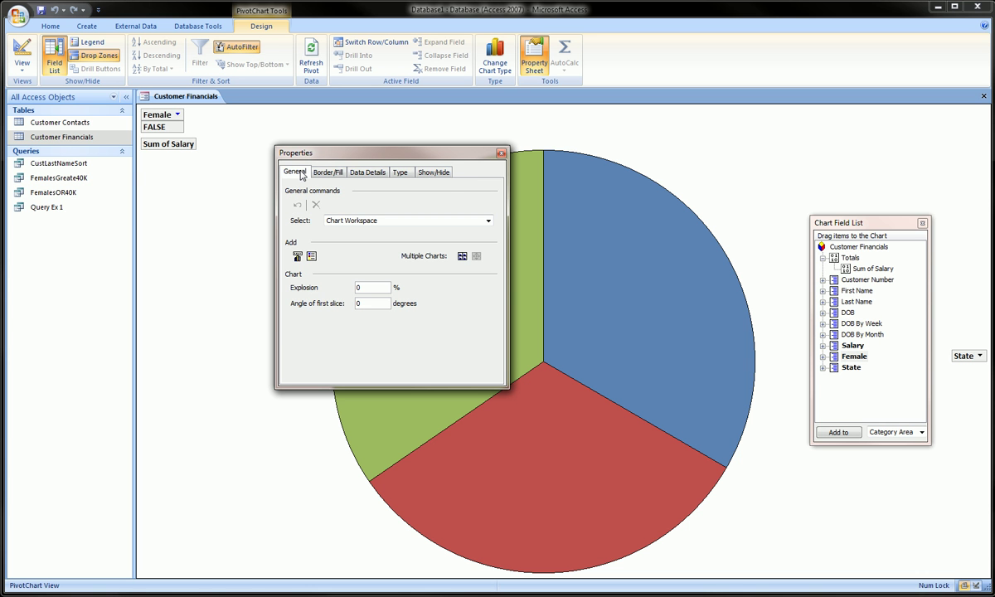
click(299, 259)
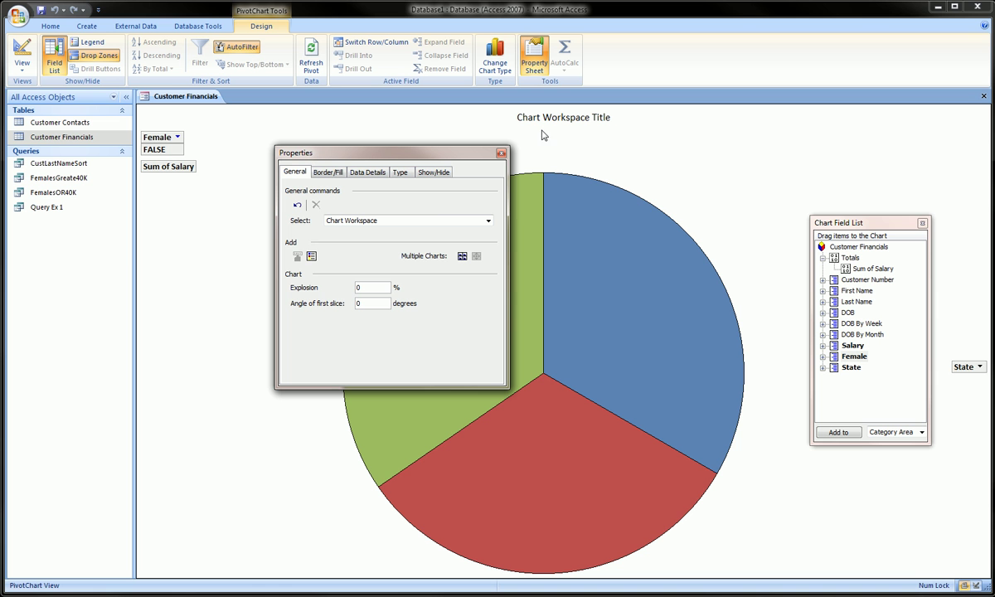
click(312, 257)
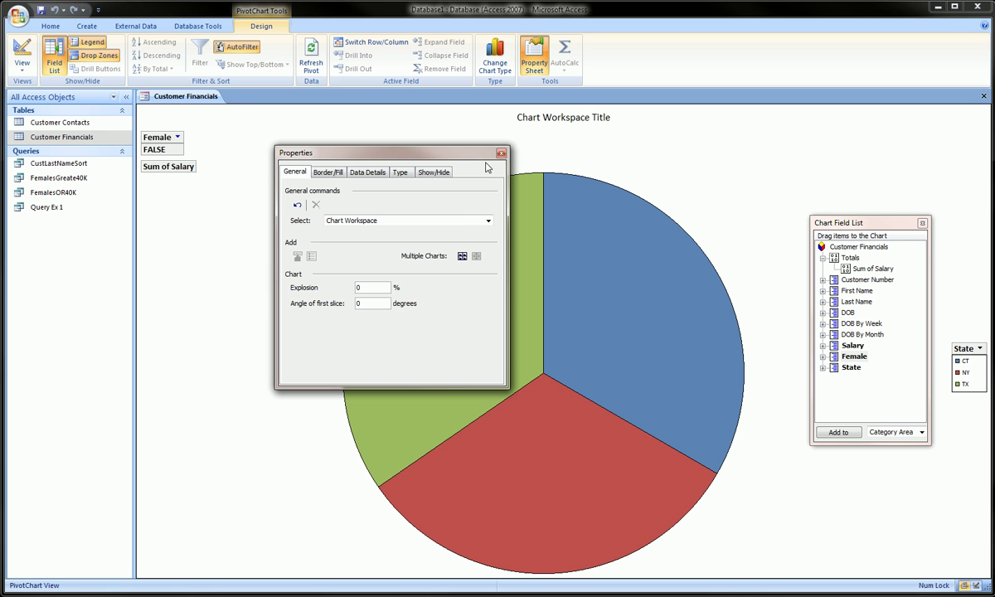
Change the chart title's caption to 'Customer Salary by State'
click(511, 117)
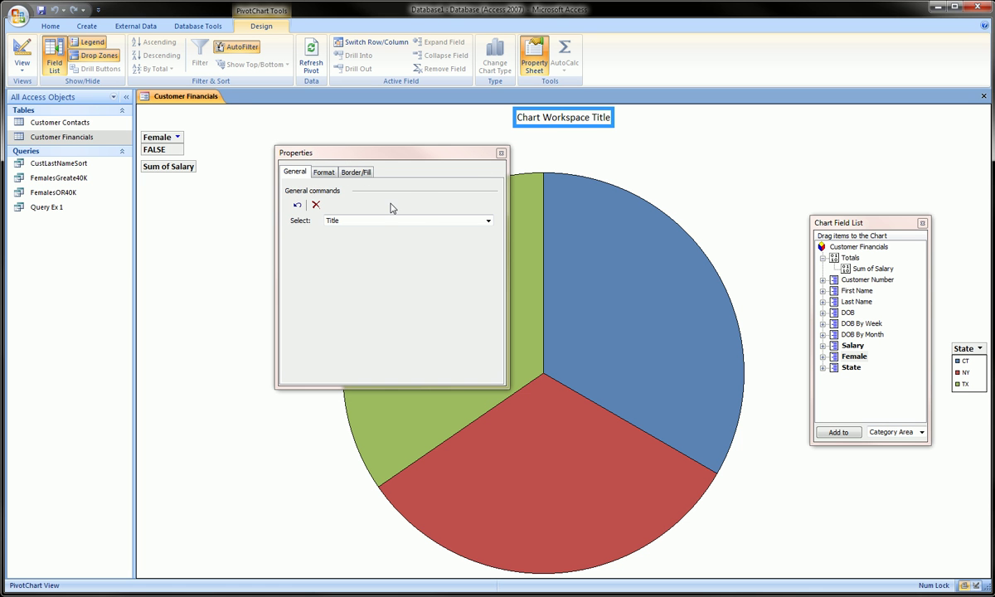
click(326, 172)
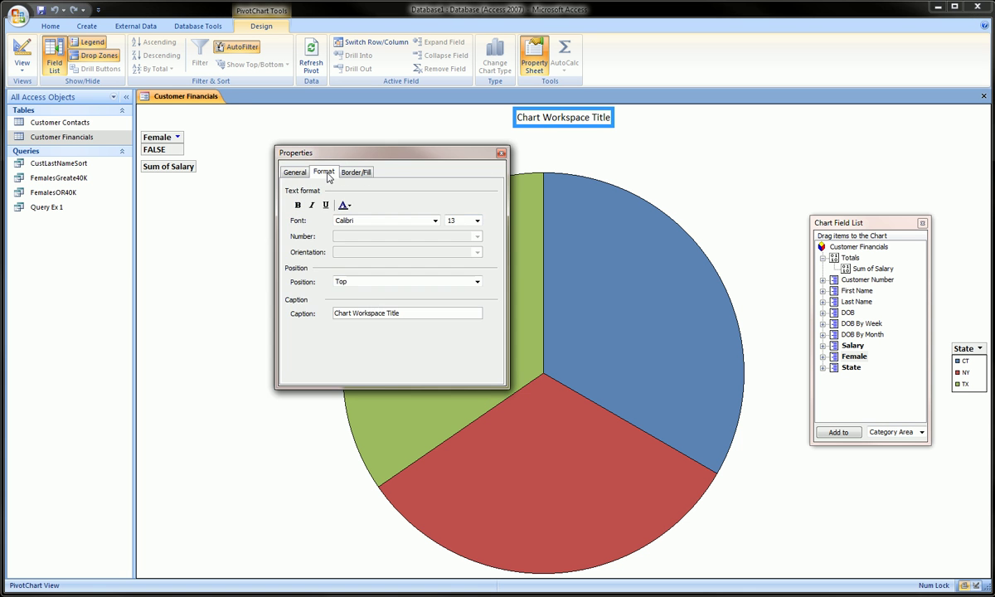
drag(408, 313, 333, 314)
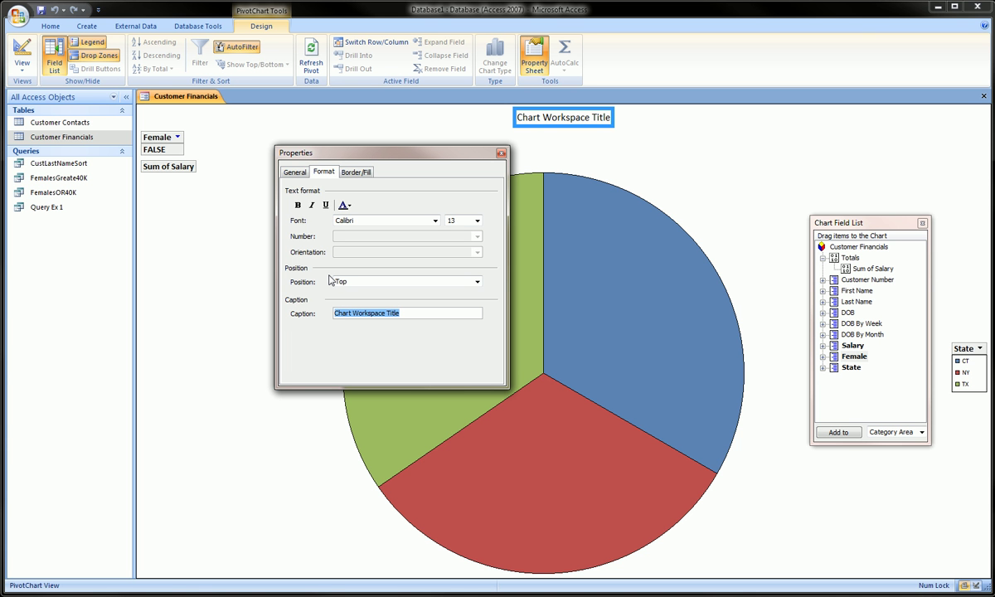
text(Cust)
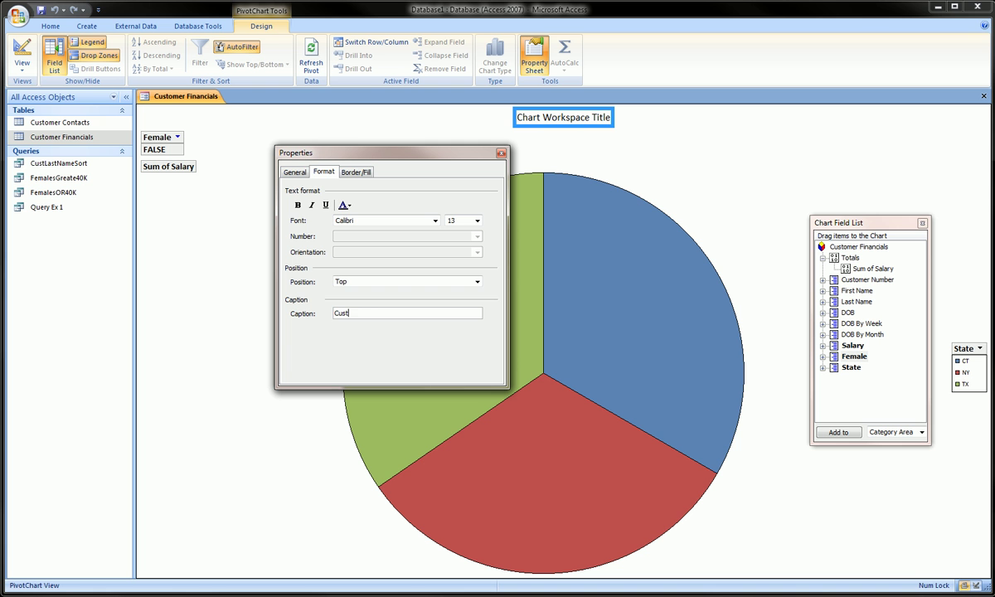
text(omer Salary by State)
Select the State legend, review its property tabs, and close the Properties dialog
click(965, 349)
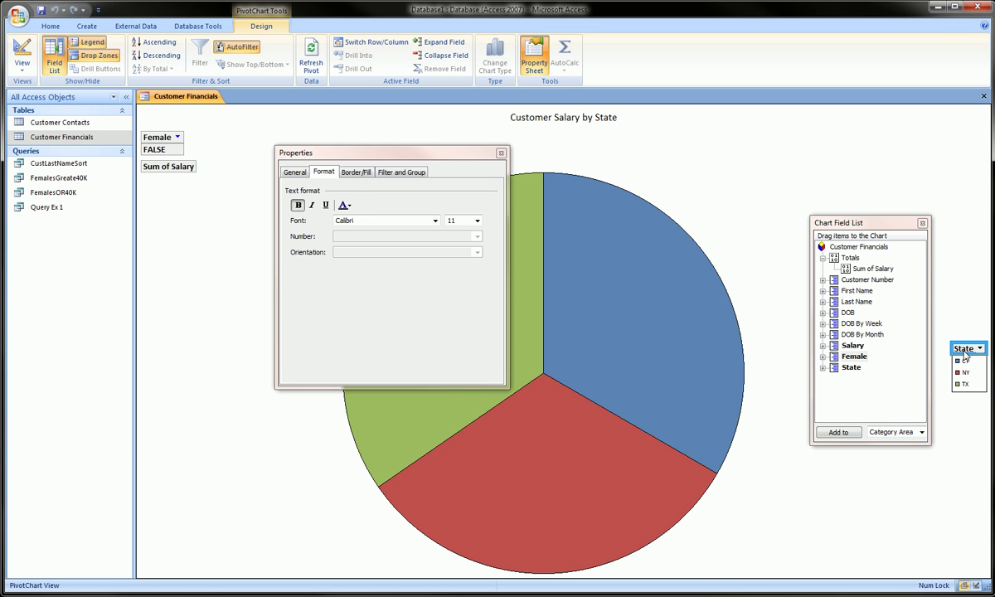
click(288, 171)
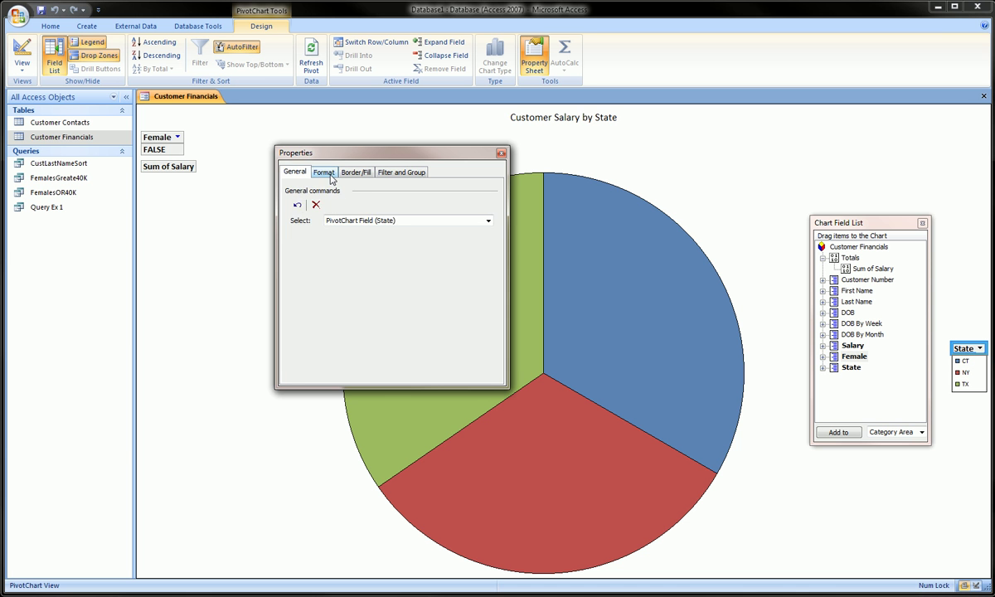
click(312, 170)
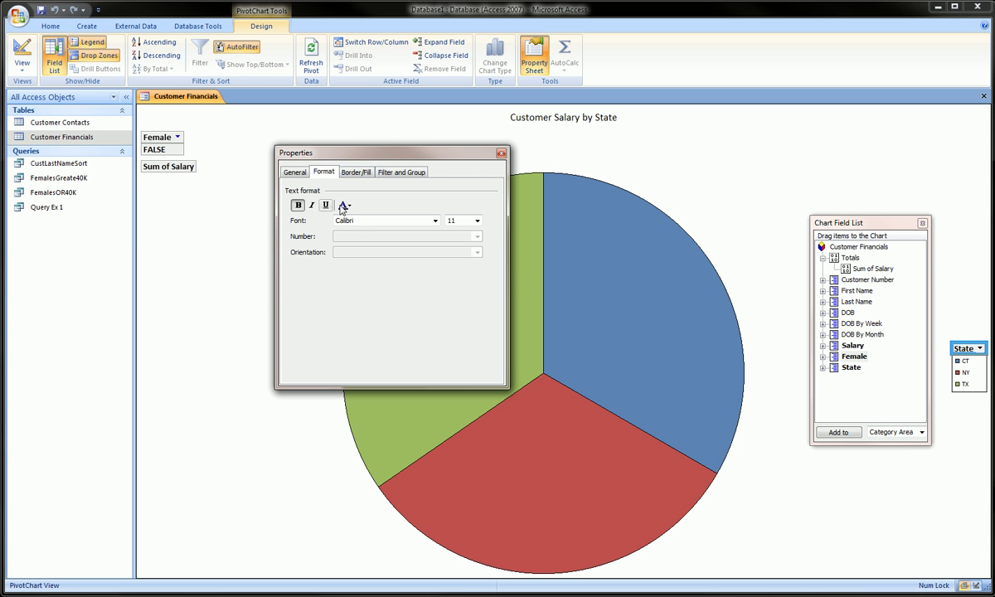
click(356, 172)
click(401, 173)
click(357, 174)
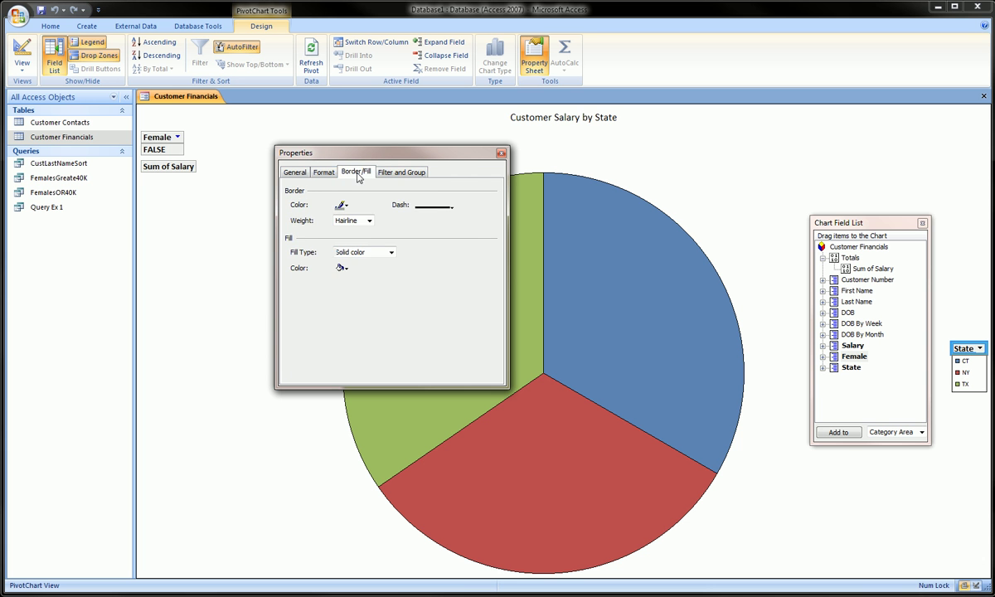
click(319, 173)
click(292, 172)
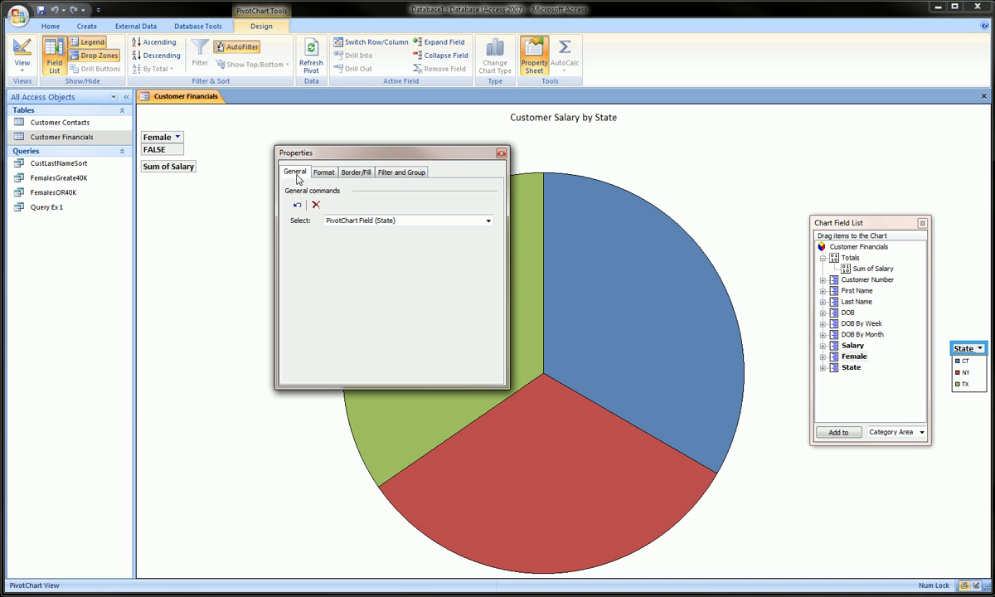
click(502, 155)
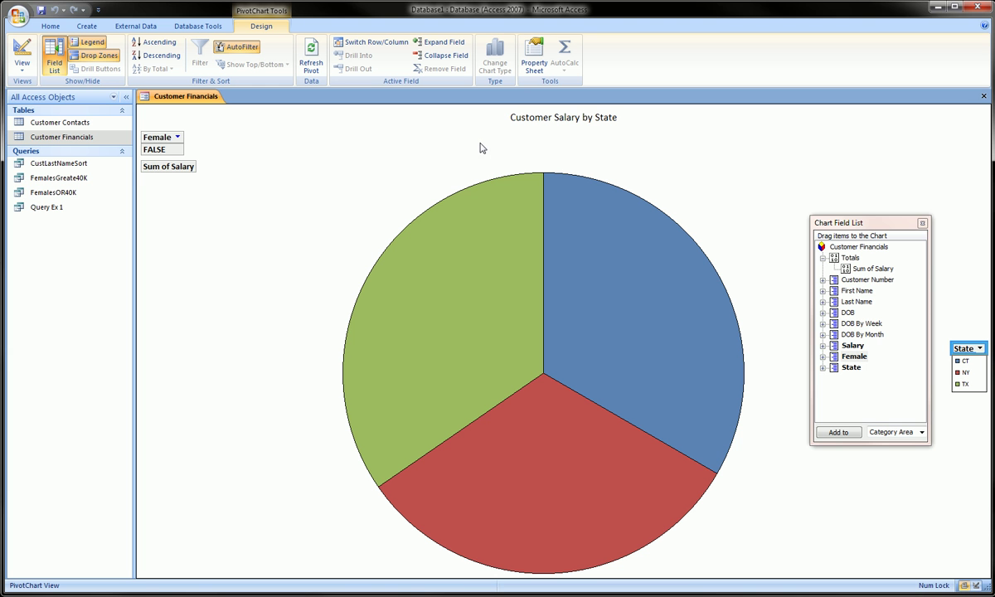
Drag the Chart Field List window up and to the left, clear of the State legend
drag(874, 225, 838, 169)
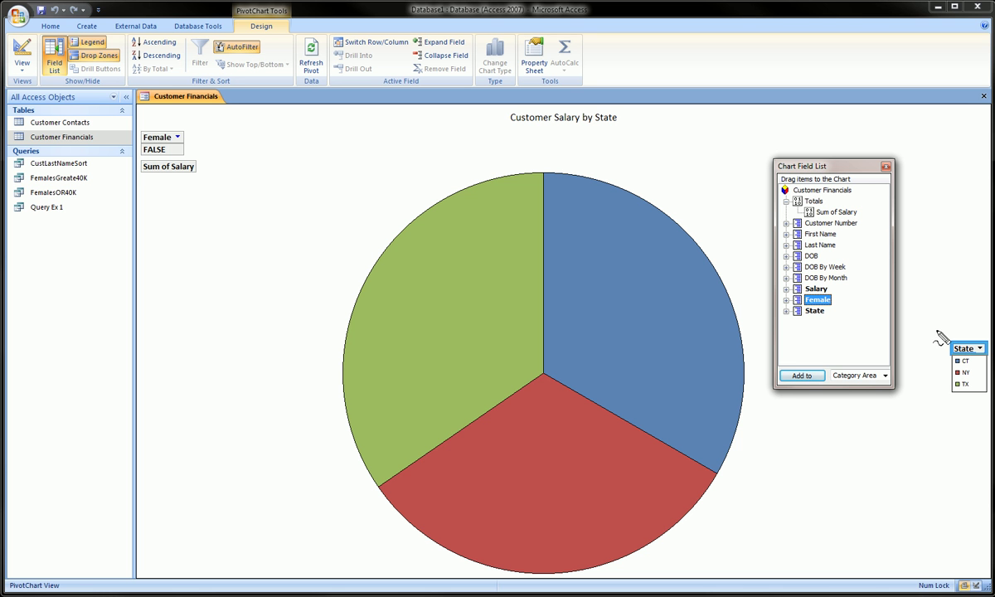
mouse_move(945, 320)
mouse_down()
mouse_move(990, 355)
mouse_move(925, 355)
mouse_move(923, 373)
mouse_up()
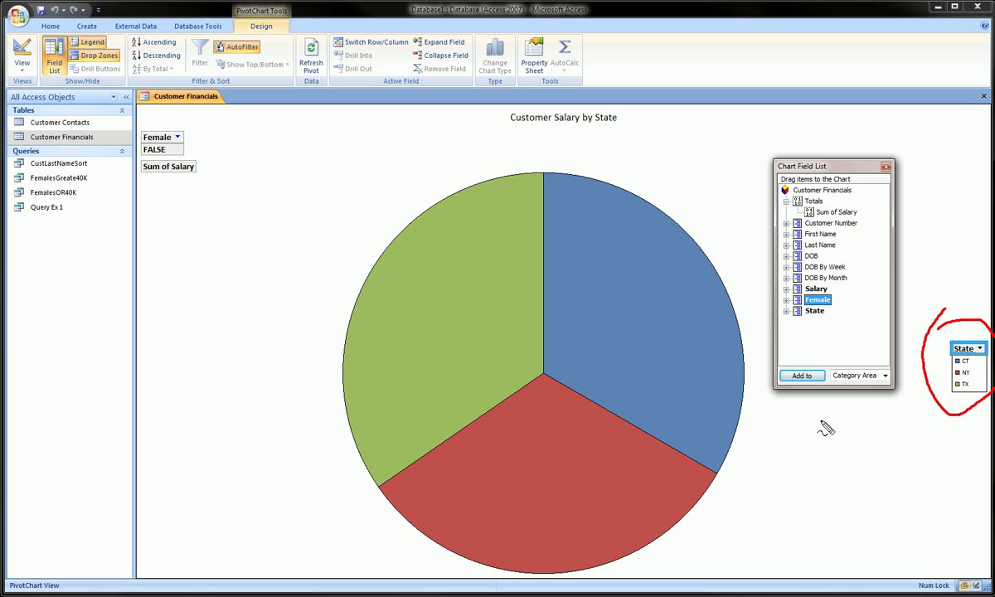
mouse_move(637, 306)
mouse_down()
mouse_move(650, 325)
mouse_move(695, 307)
mouse_up()
mouse_move(523, 476)
mouse_down()
mouse_move(527, 449)
mouse_move(556, 439)
mouse_move(590, 463)
mouse_move(586, 483)
mouse_up()
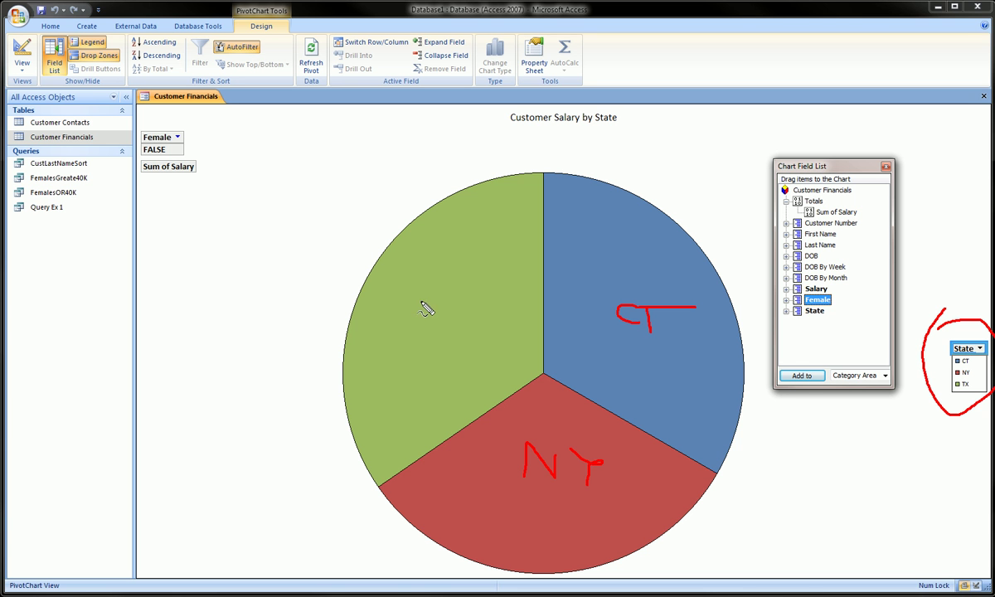
mouse_move(421, 298)
mouse_down()
mouse_move(421, 329)
mouse_move(440, 297)
mouse_move(475, 331)
mouse_move(444, 338)
mouse_up()
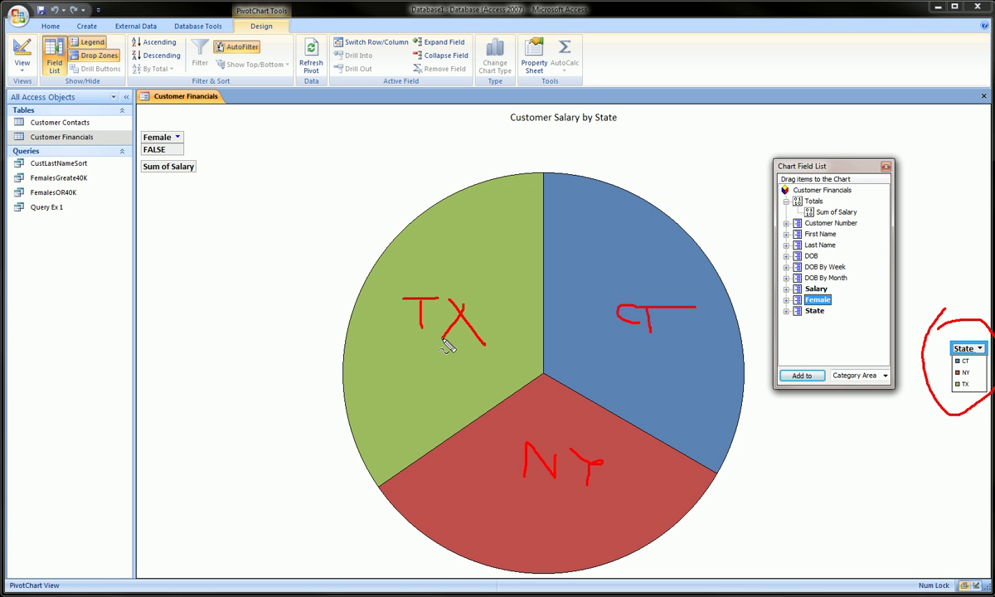